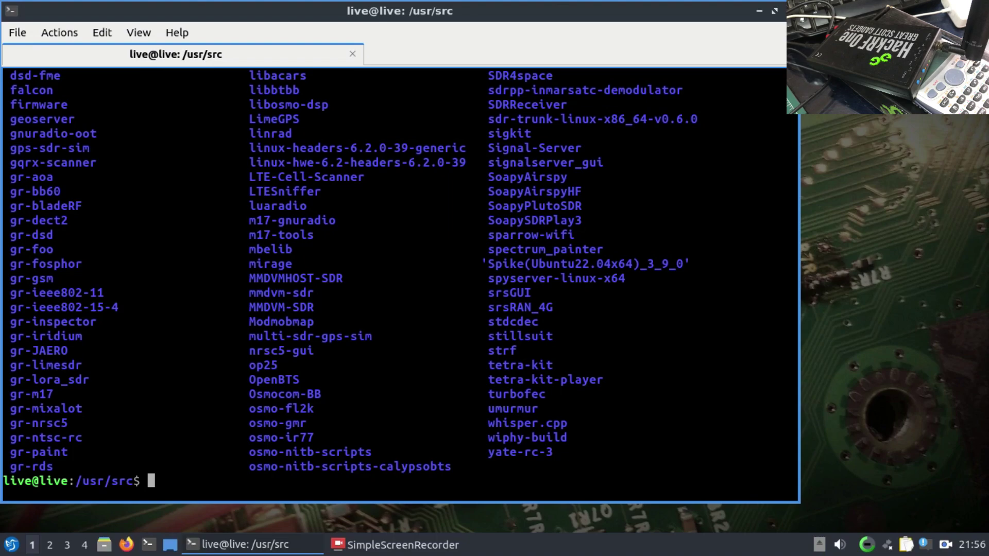
Step: Run CellSearch_hackRF -h to print the program's help text
{"action": "type", "text": "Cell"}
{"action": "key", "text": "Tab"}
{"action": "type", "text": "_"}
{"action": "type", "text": "h"}
{"action": "key", "text": "Tab"}
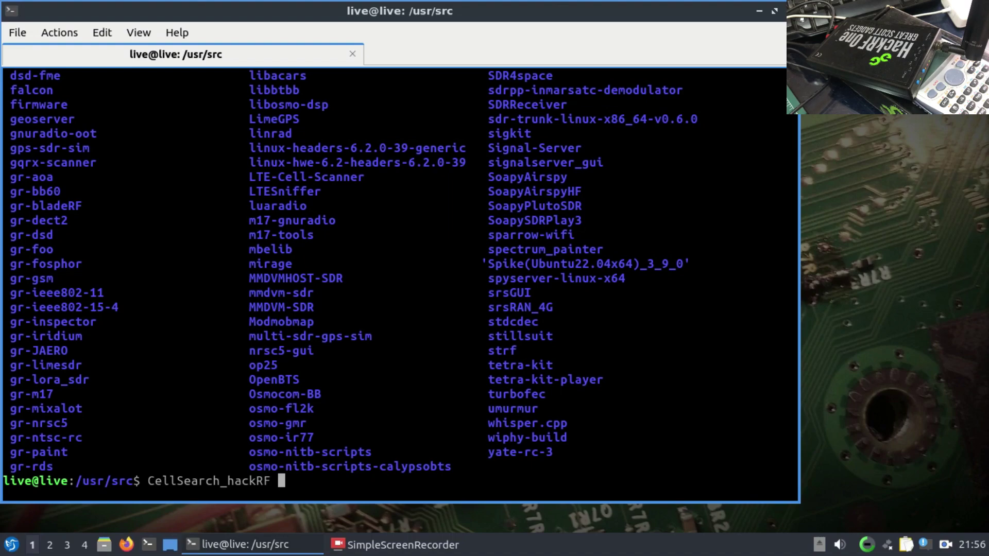
{"action": "type", "text": "-h"}
{"action": "key", "text": "Return"}
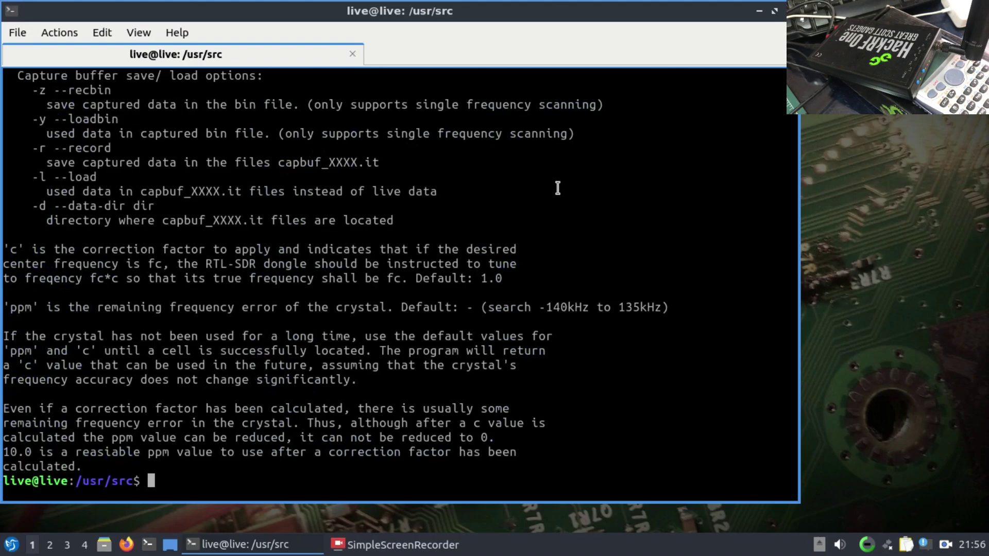
Step: Scroll through the help output, covering the gain and correction-factor notes, and return to the prompt
{"action": "scroll", "coordinate": [558, 188], "scroll_direction": "up", "scroll_amount": 15}
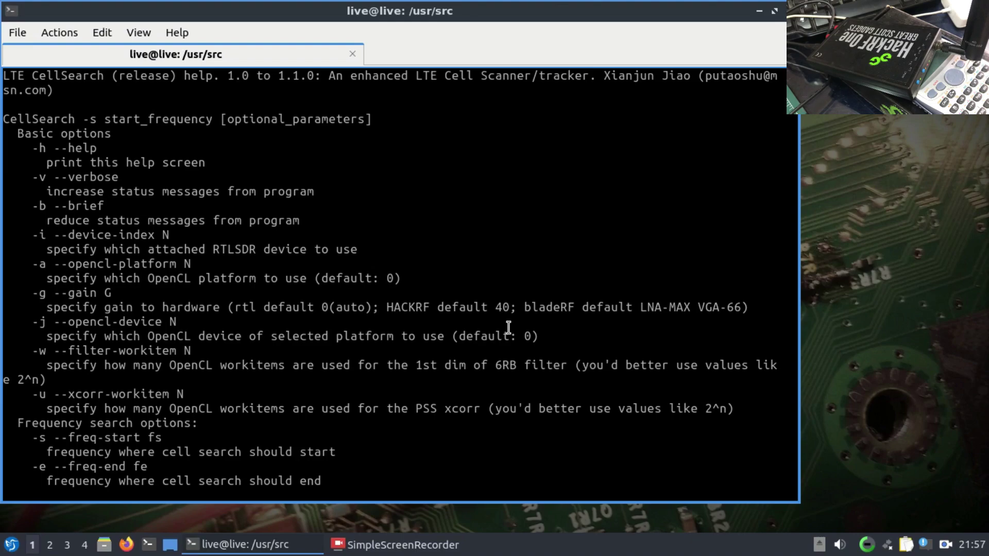
{"action": "scroll", "coordinate": [384, 332], "scroll_direction": "up", "scroll_amount": 4}
{"action": "scroll", "coordinate": [383, 333], "scroll_direction": "down", "scroll_amount": 2}
{"action": "scroll", "coordinate": [383, 332], "scroll_direction": "down", "scroll_amount": 7}
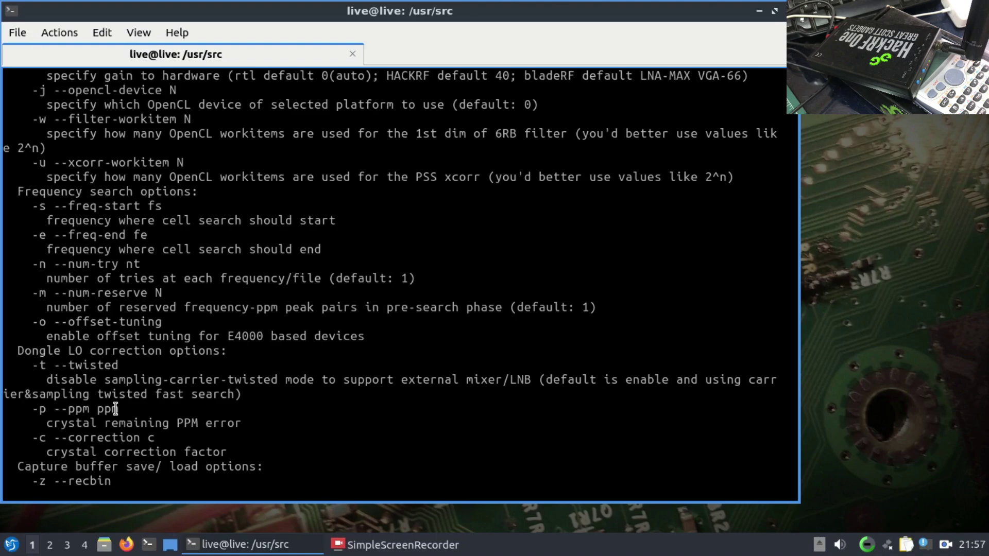
{"action": "scroll", "coordinate": [116, 408], "scroll_direction": "down", "scroll_amount": 9}
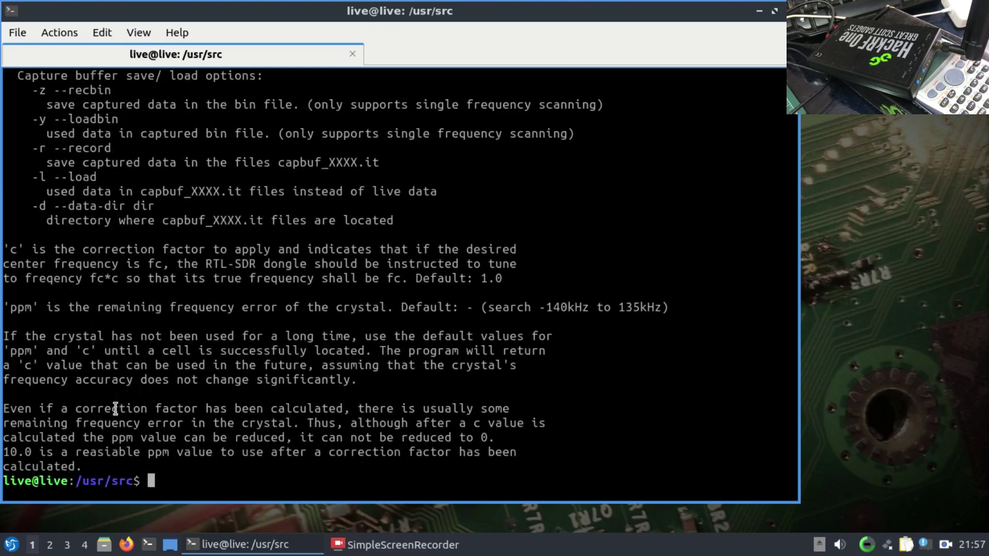
Step: Enter CellSearch_hackRF -s 1840e6 -e 1845e6 -g 50 at the prompt without running it
{"action": "type", "text": "CellSearch"}
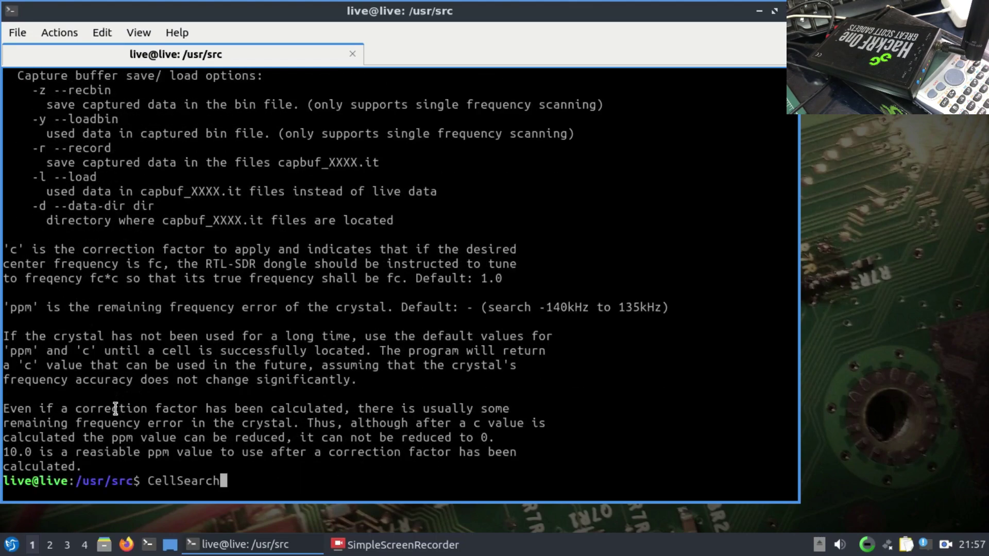
{"action": "type", "text": "_"}
{"action": "key", "text": "Tab"}
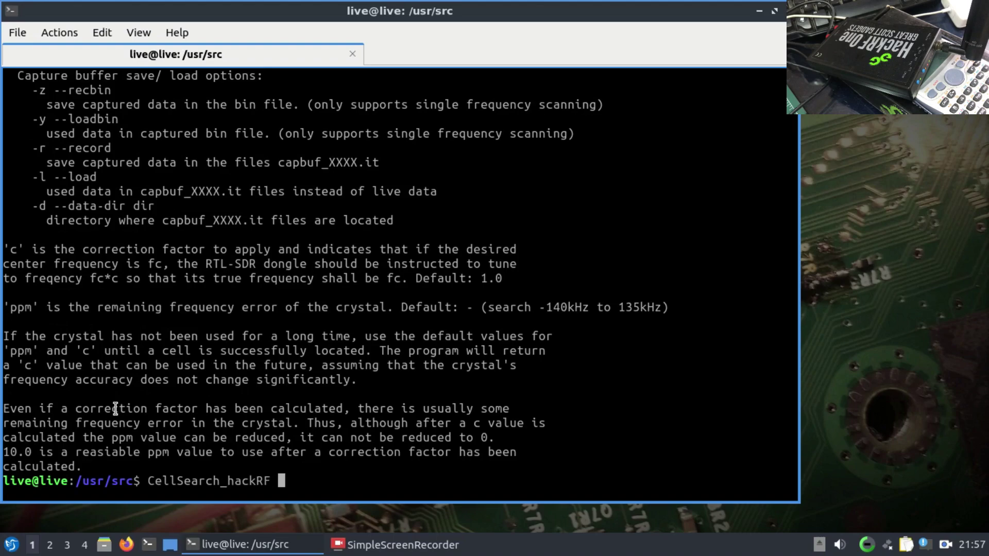
{"action": "type", "text": "-s 1840e6 "}
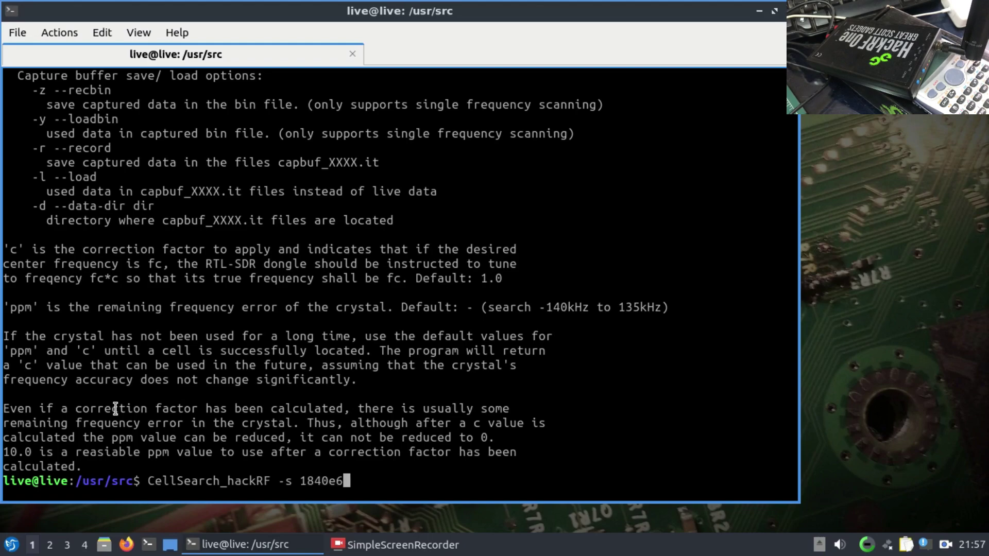
{"action": "type", "text": "-e 1845e6"}
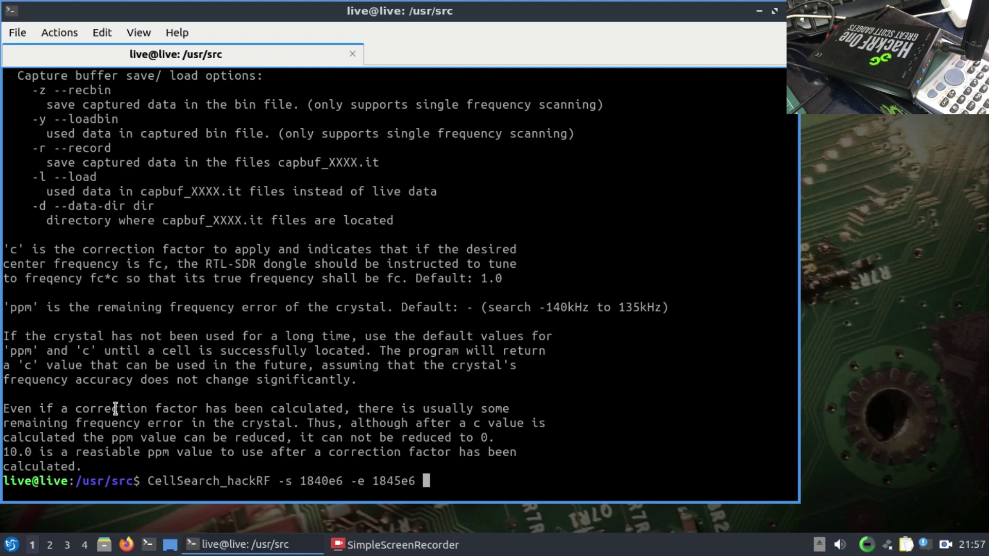
{"action": "type", "text": " -g 50"}
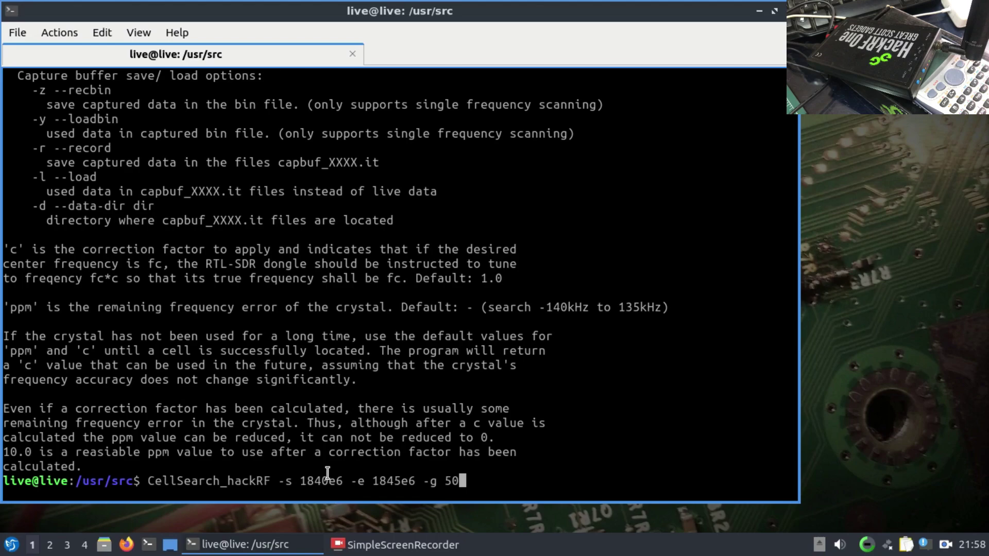
Step: Run the 1840–1845 MHz search, suspend it after no peaks, and recall the command for editing
{"action": "key", "text": "Return"}
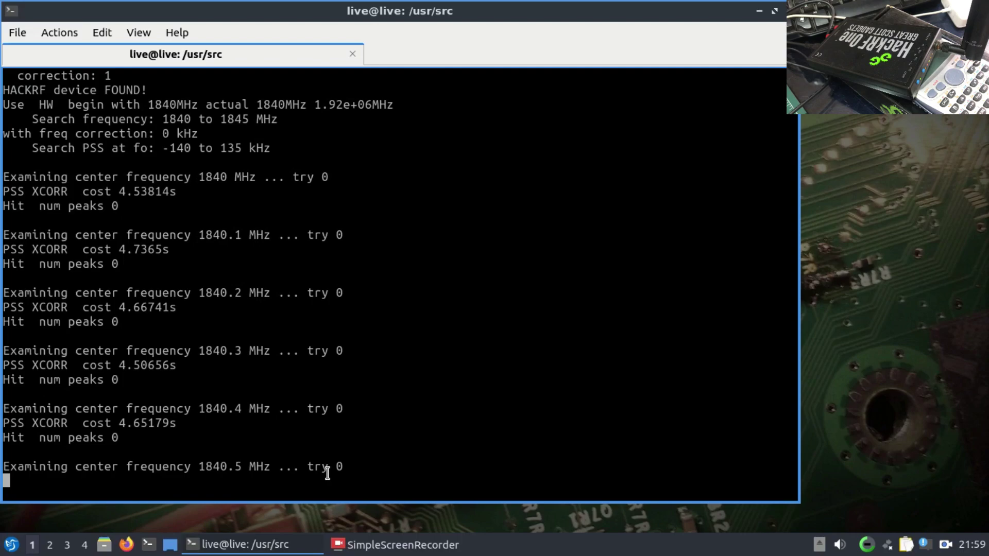
{"action": "key", "text": "ctrl+z"}
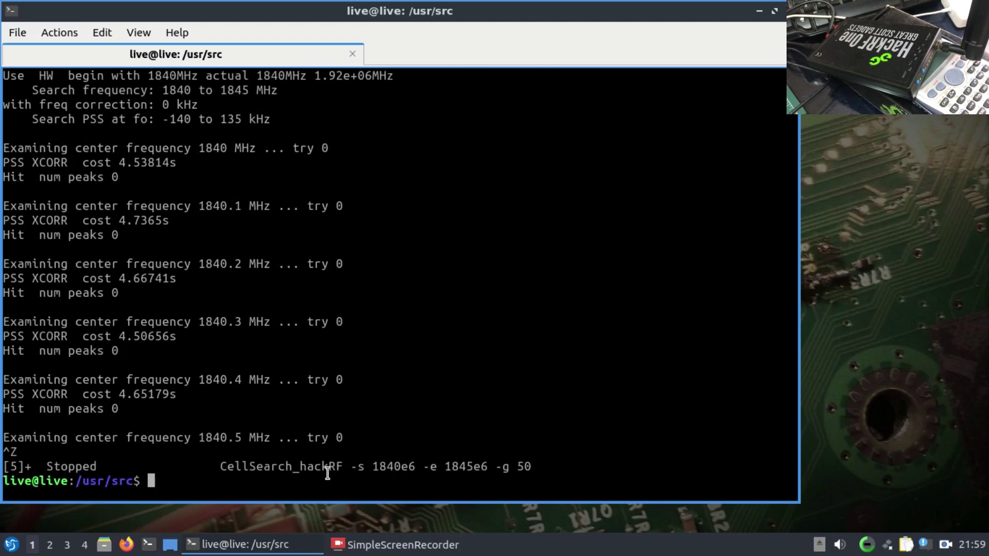
{"action": "key", "text": "Up"}
{"action": "key", "text": "Left"}
{"action": "key", "text": "Left"}
{"action": "key", "text": "Left"}
{"action": "key", "text": "Left"}
{"action": "key", "text": "Left"}
{"action": "key", "text": "Left"}
{"action": "key", "text": "Left"}
{"action": "key", "text": "Left"}
{"action": "key", "text": "Left"}
{"action": "key", "text": "Left"}
{"action": "key", "text": "Left"}
{"action": "key", "text": "Left"}
{"action": "key", "text": "Left"}
{"action": "key", "text": "Left"}
{"action": "key", "text": "Left"}
{"action": "key", "text": "Left"}
{"action": "key", "text": "Left"}
{"action": "key", "text": "Left"}
{"action": "key", "text": "Left"}
Step: Change the search range to 1841e6–1843e6 and run it, which fails with HackRF device not found
{"action": "type", "text": "1"}
{"action": "key", "text": "BackSpace"}
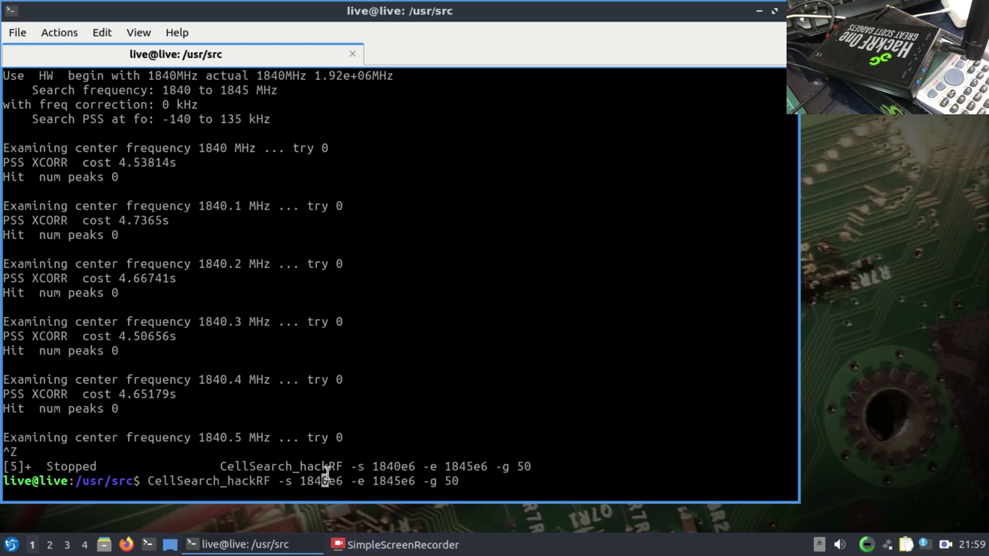
{"action": "type", "text": "1"}
{"action": "key", "text": "Delete"}
{"action": "key", "text": "Right"}
{"action": "key", "text": "Right"}
{"action": "key", "text": "Right"}
{"action": "key", "text": "Right"}
{"action": "key", "text": "Right"}
{"action": "key", "text": "Right"}
{"action": "key", "text": "Right"}
{"action": "key", "text": "Right"}
{"action": "key", "text": "Right"}
{"action": "type", "text": "3"}
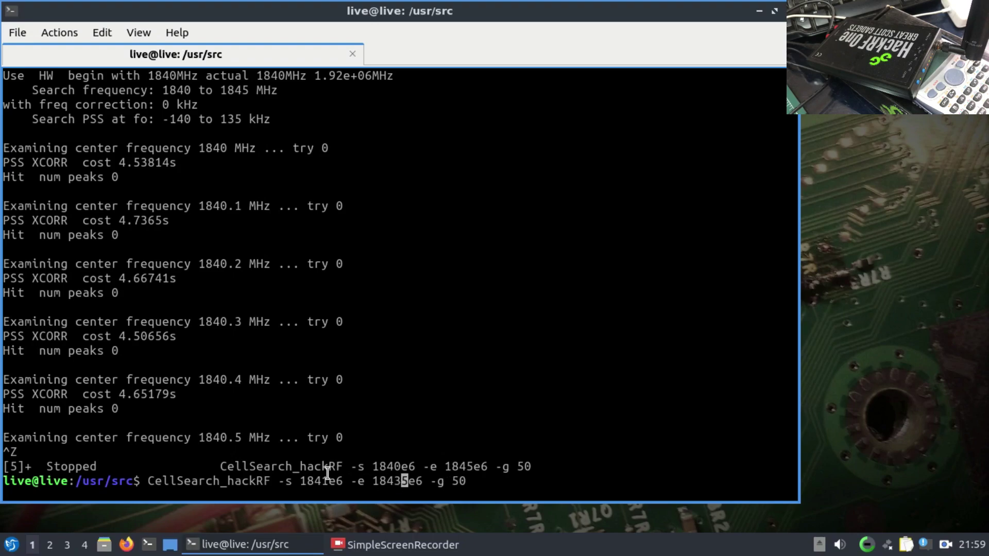
{"action": "key", "text": "Delete"}
{"action": "key", "text": "Return"}
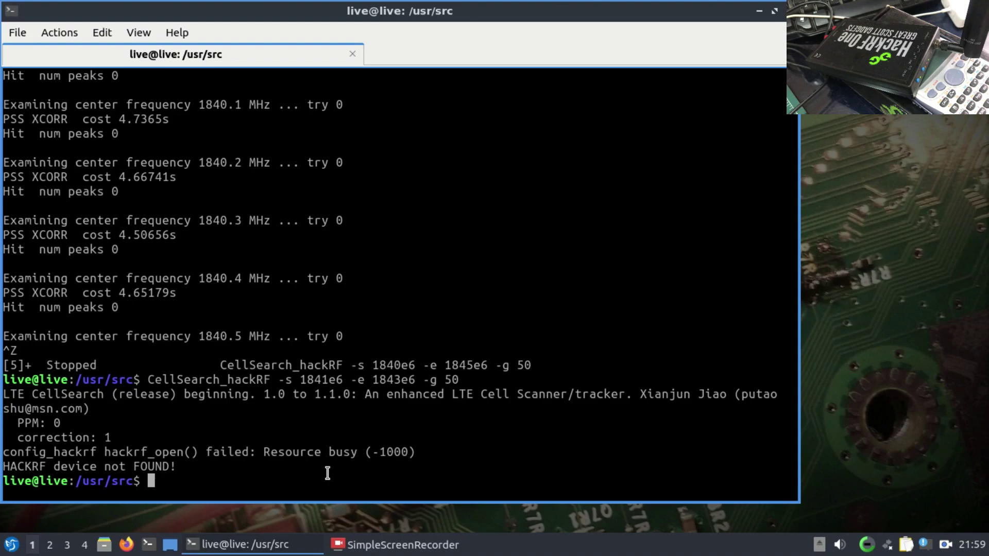
Step: Rerun the 1841–1843 MHz search, which detects FDD cell 469 at 1842.4M
{"action": "key", "text": "Up"}
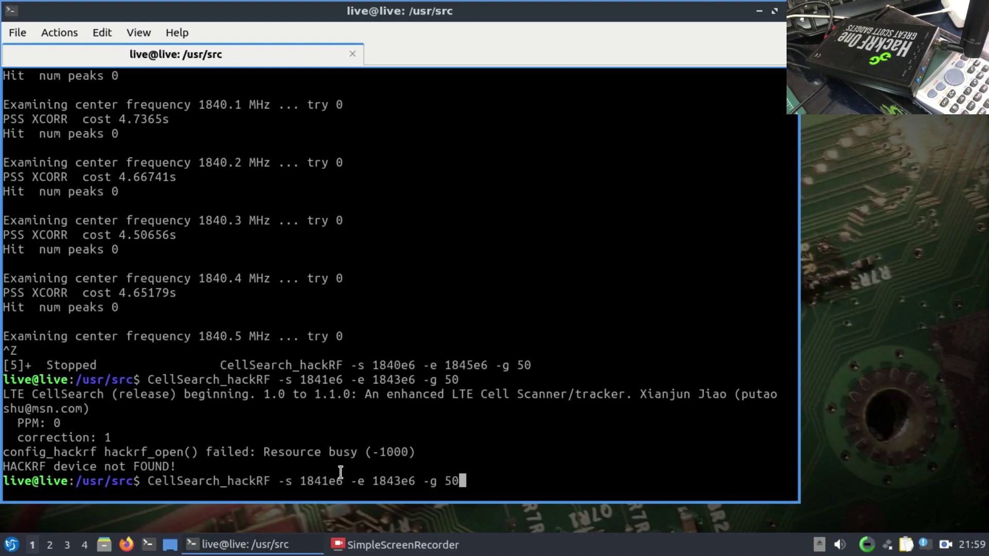
{"action": "key", "text": "Return"}
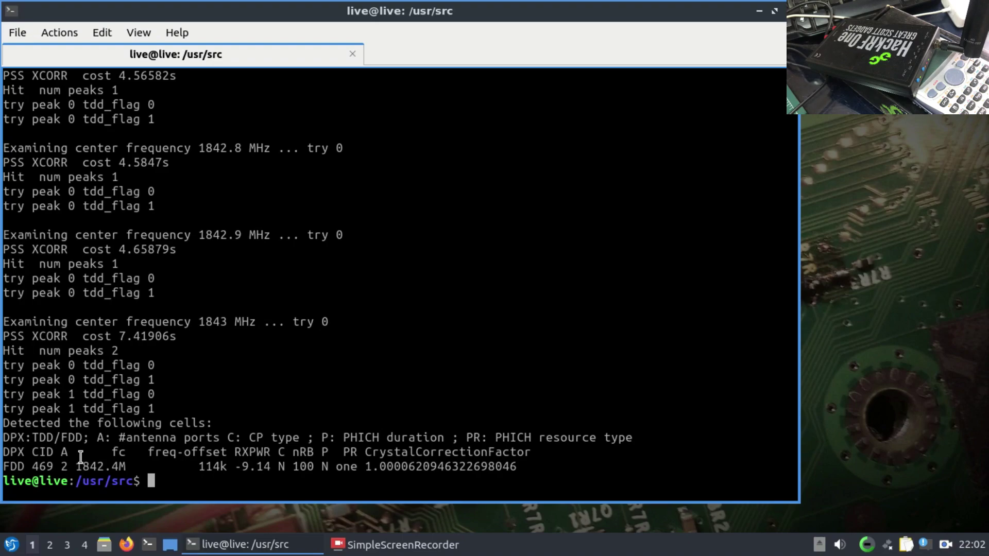
Step: Enter LTE-Tracker_hackRF -f 1842.4e6 at the prompt to target the detected cell
{"action": "type", "text": "Lt"}
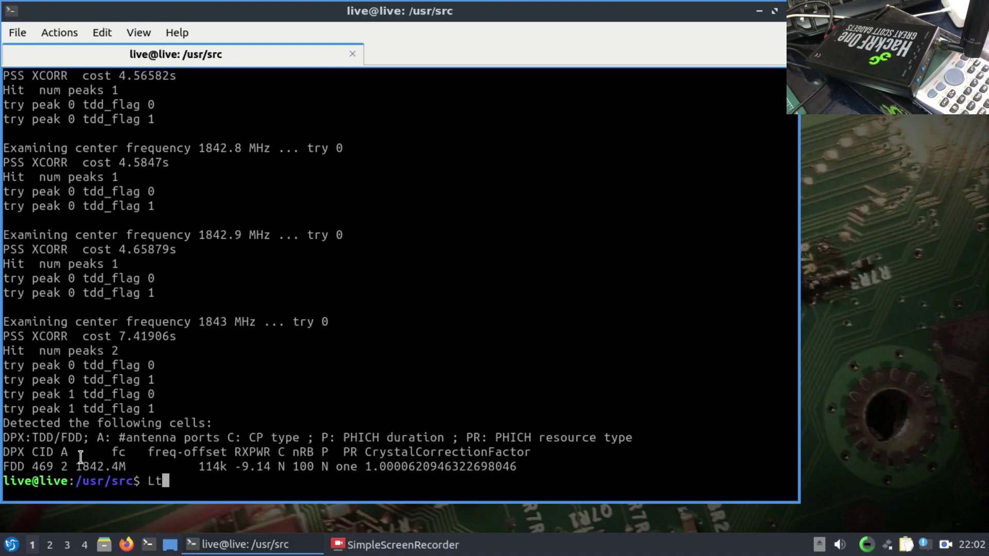
{"action": "key", "text": "BackSpace"}
{"action": "type", "text": "TE"}
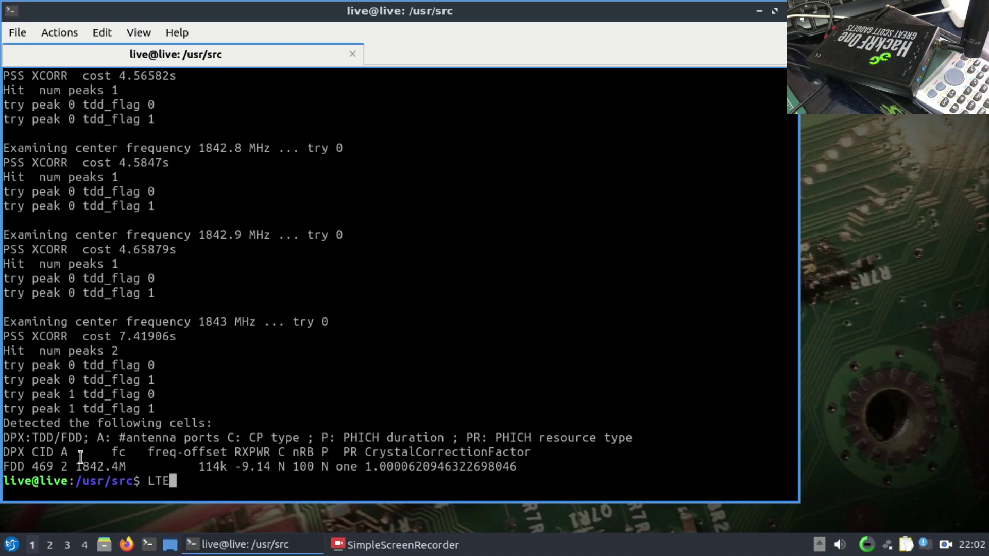
{"action": "type", "text": "-Tracker"}
{"action": "key", "text": "Tab"}
{"action": "key", "text": "Tab"}
{"action": "key", "text": "Tab"}
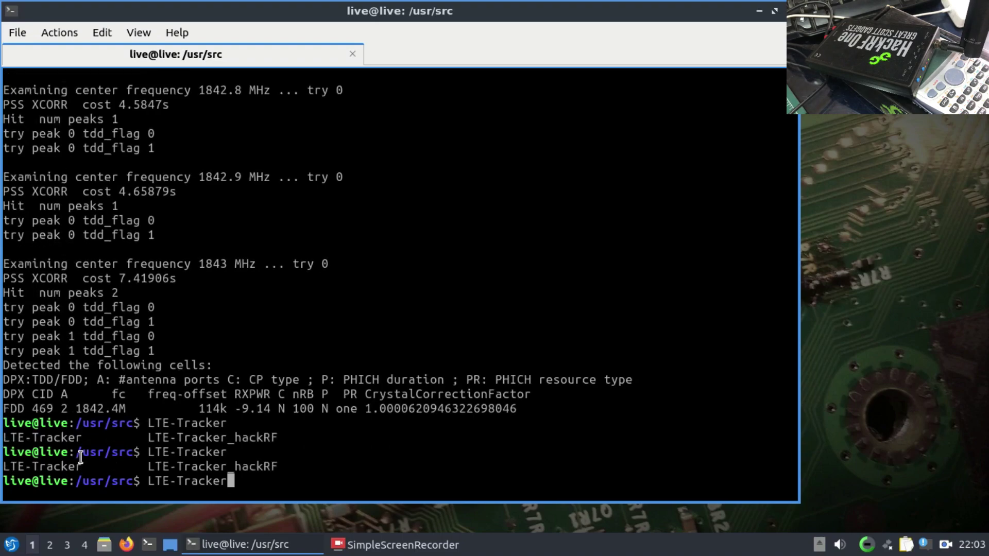
{"action": "type", "text": "_hack"}
{"action": "key", "text": "Tab"}
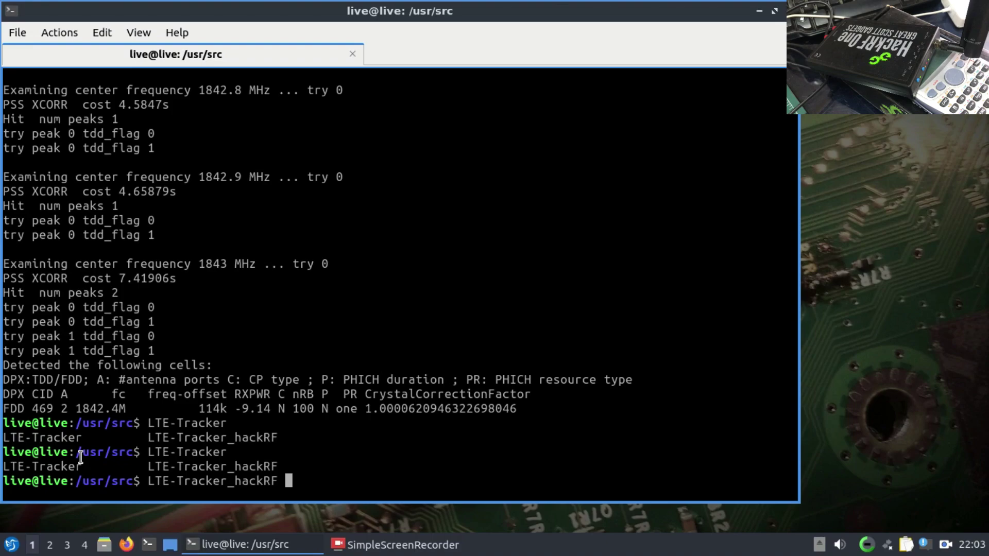
{"action": "type", "text": "-f 1842.4e6"}
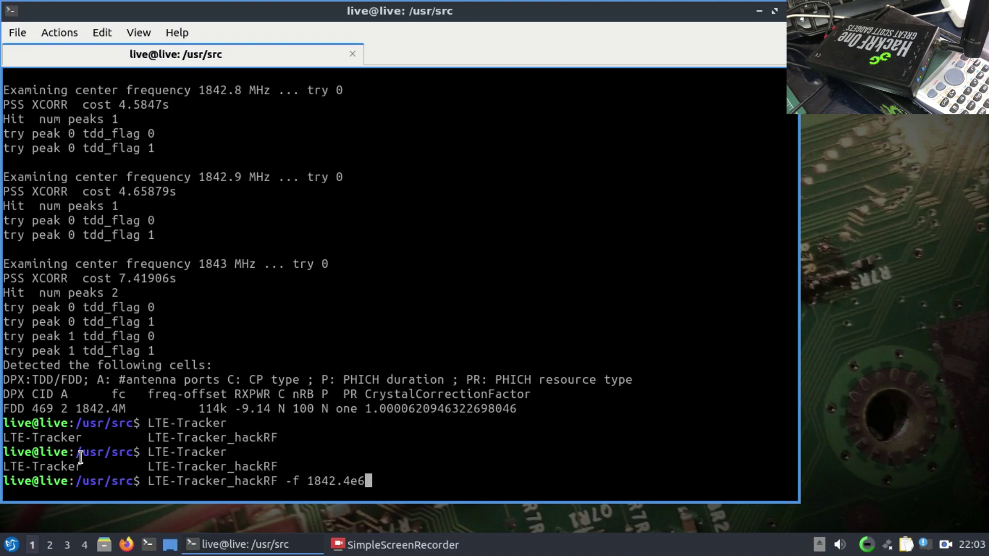
Step: Start LTE-Tracker_hackRF at 1842.4 MHz, tracking cells 469, 442 and 56
{"action": "key", "text": "Return"}
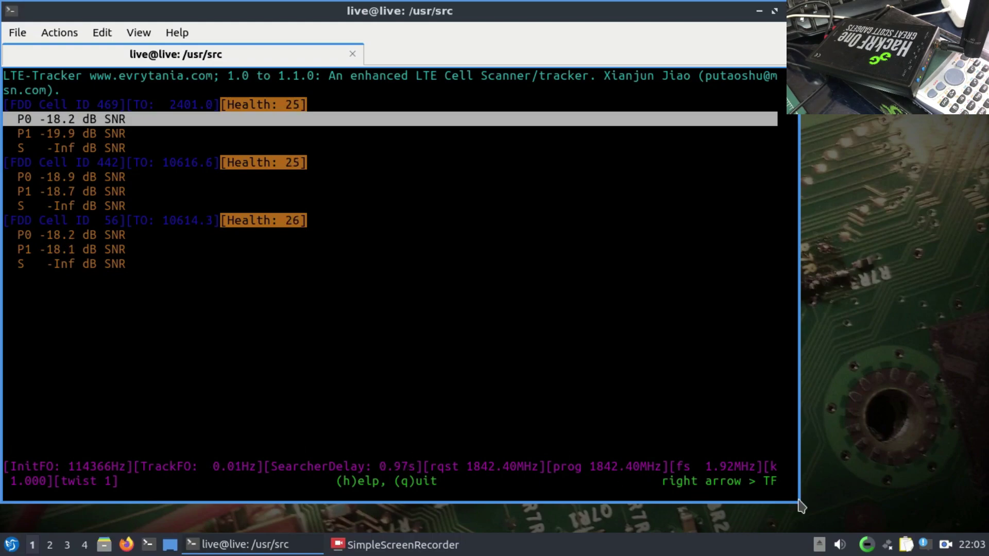
Step: Enlarge the terminal window while LTE-Tracker keeps tracking the cells
{"action": "left_click_drag", "start_coordinate": [800, 505], "coordinate": [967, 520]}
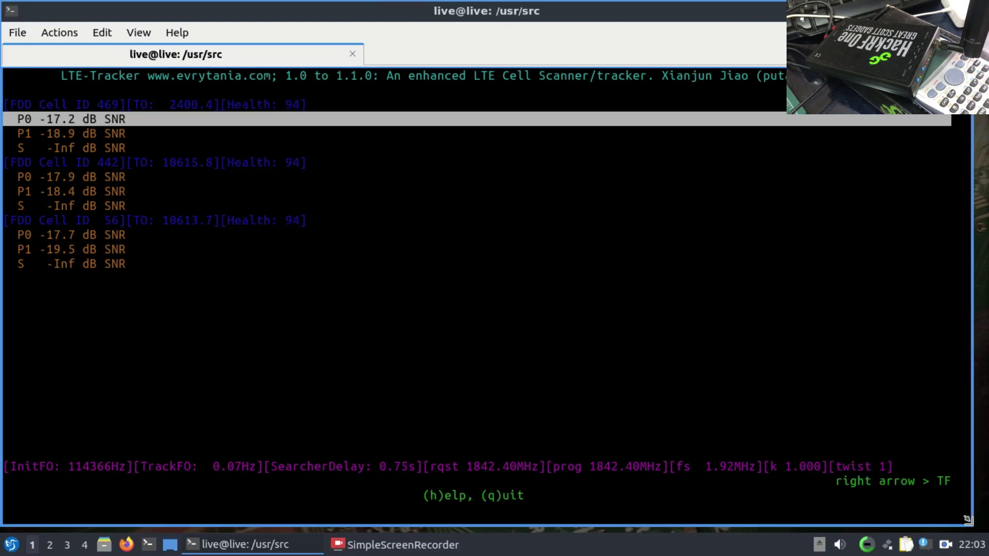